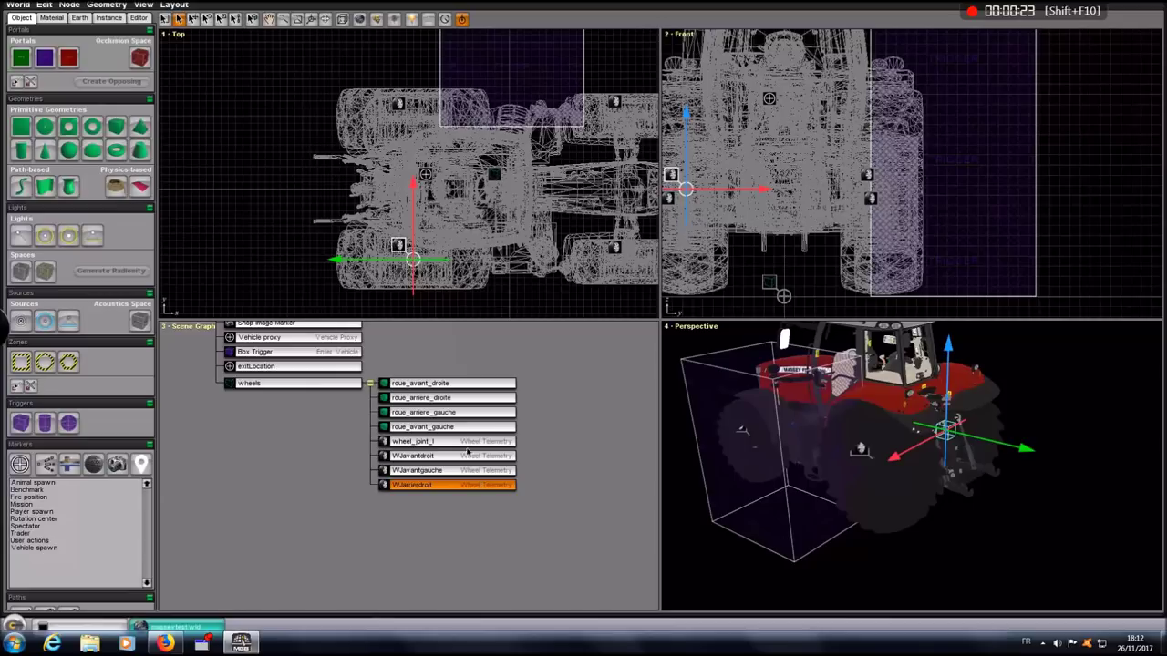
Inspect the roue_arriere_gauche geometry and the four wheel joint nodes under wheels, selecting each in the scene graph.
click(451, 415)
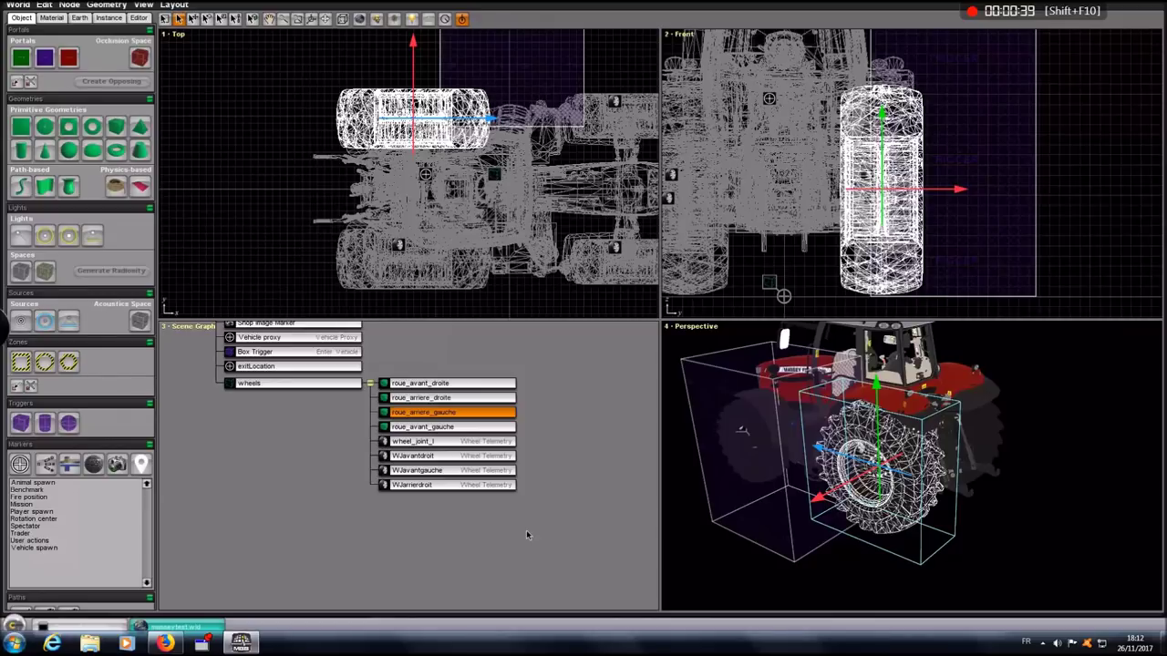
click(438, 486)
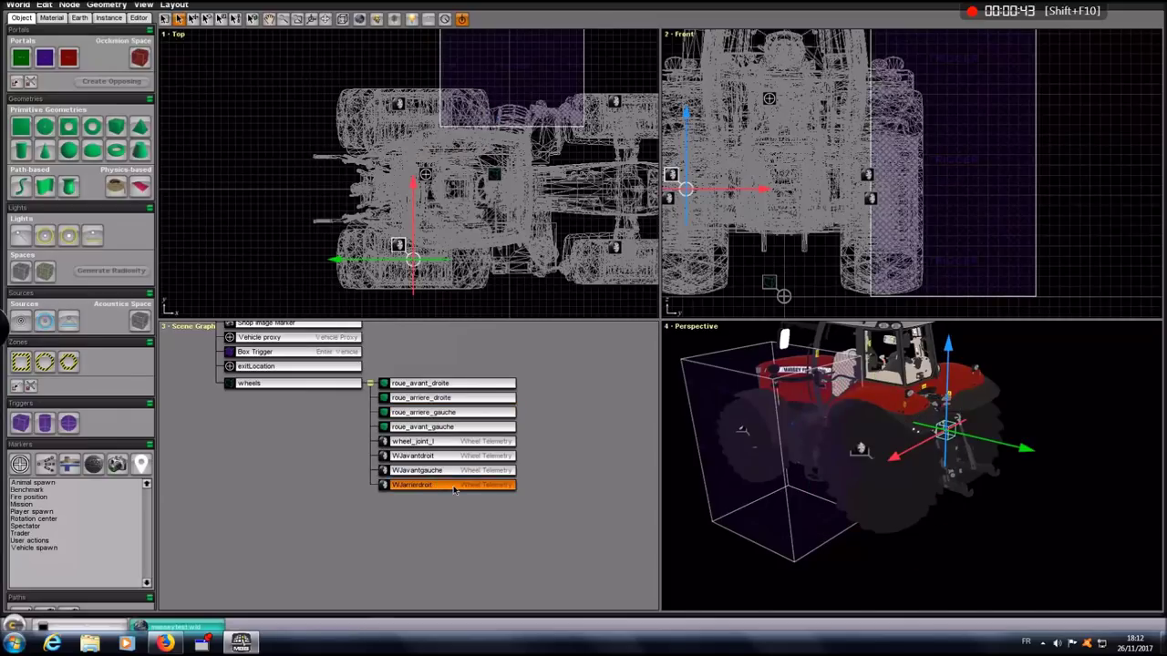
click(446, 470)
click(445, 456)
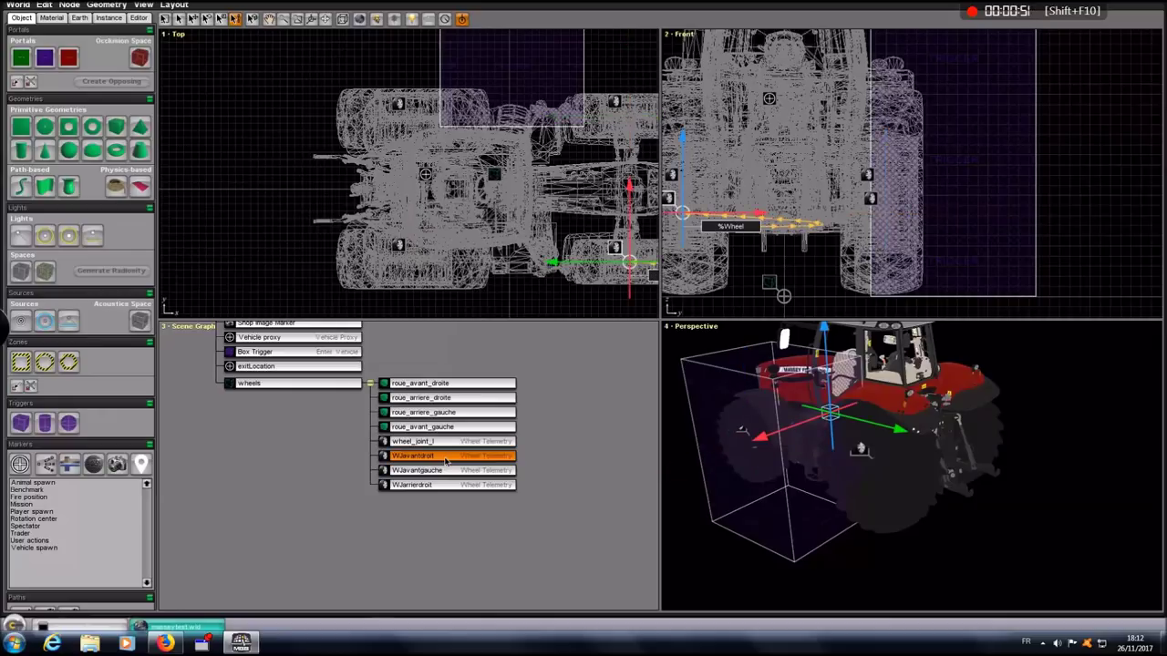
click(448, 444)
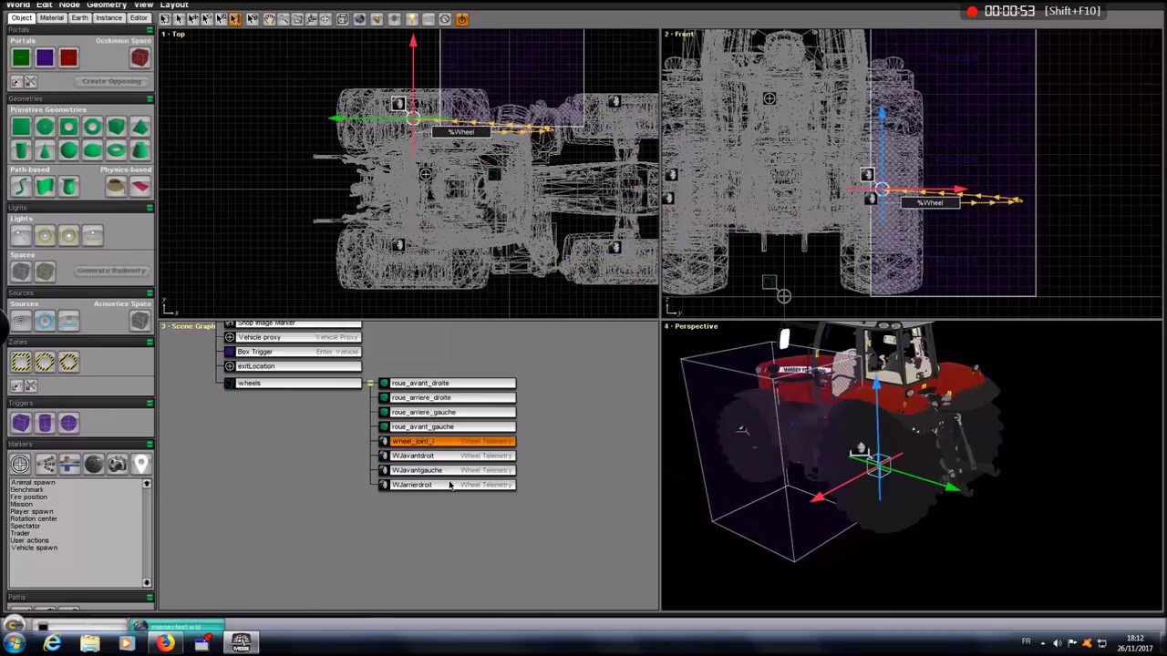
click(450, 484)
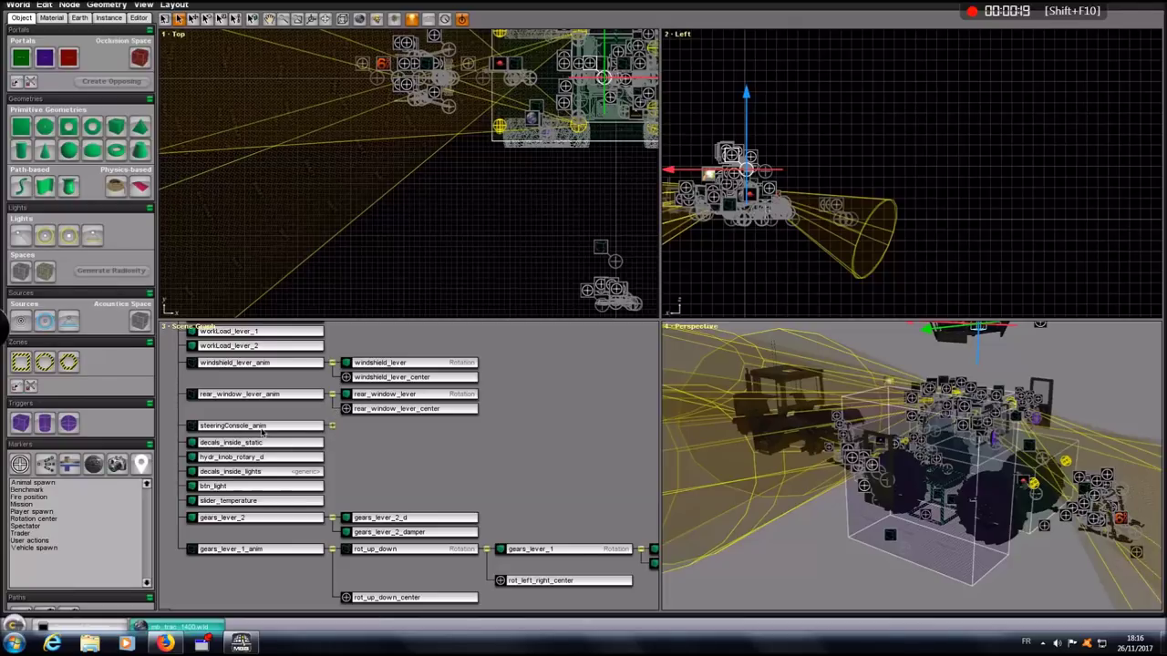
Expand steeringConsole_anim in the reference tractor's scene graph and examine the seatPrimary locator's position in the perspective view.
click(332, 427)
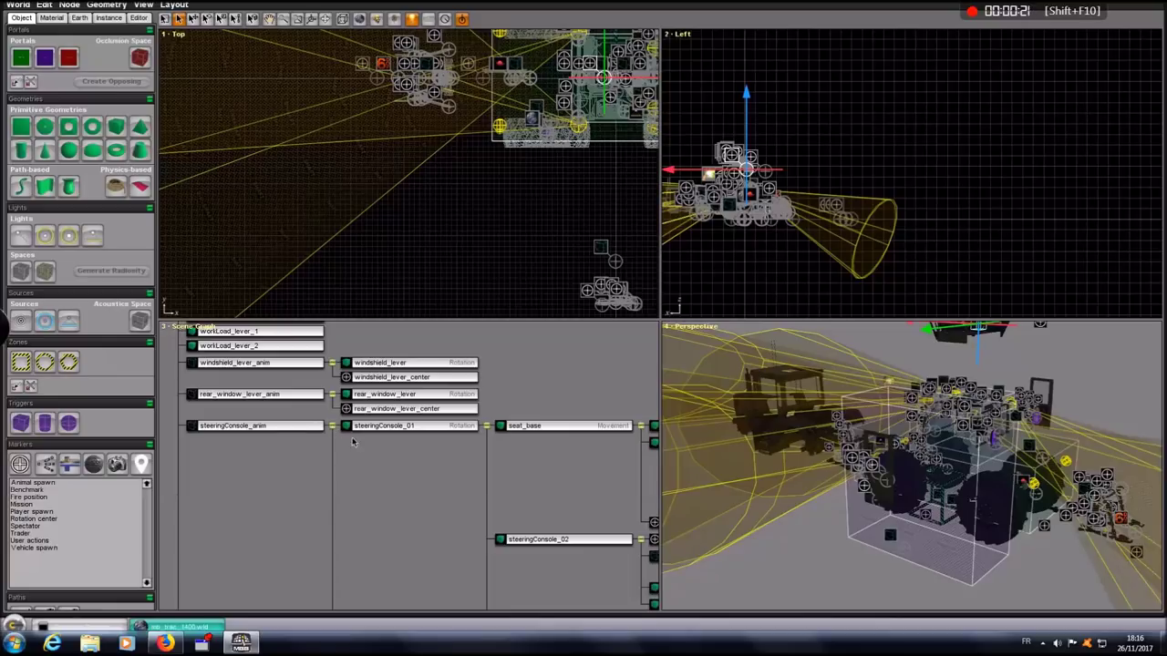
scroll(377, 450, down, 1)
drag(378, 450, 219, 441)
drag(430, 446, 334, 451)
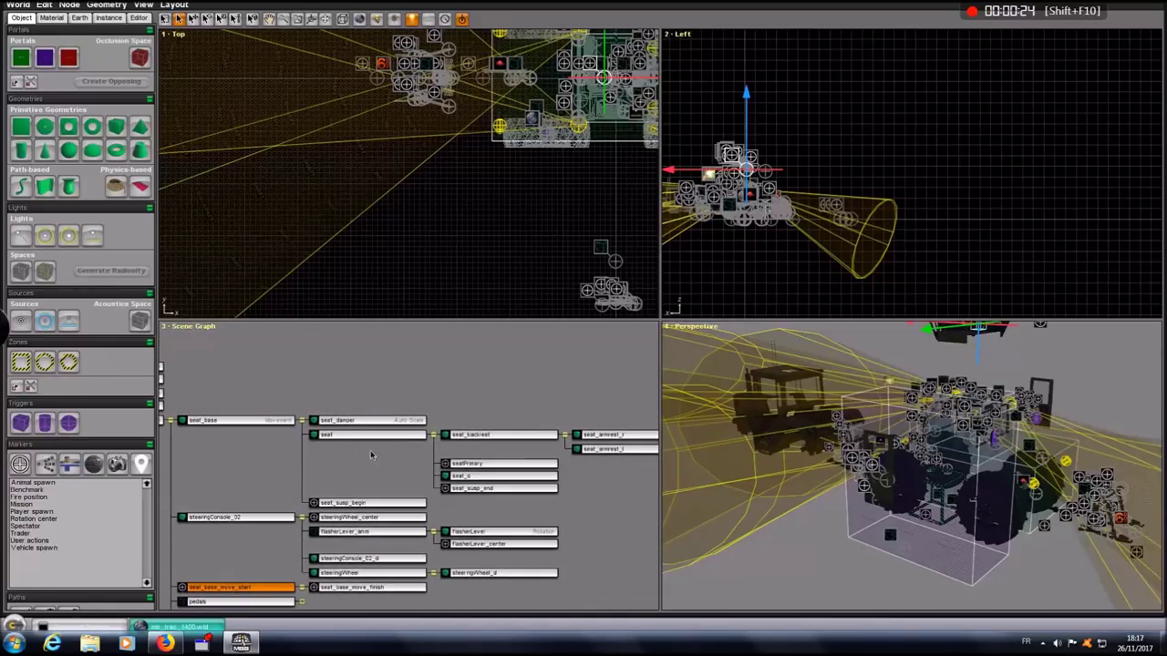
drag(416, 458, 390, 454)
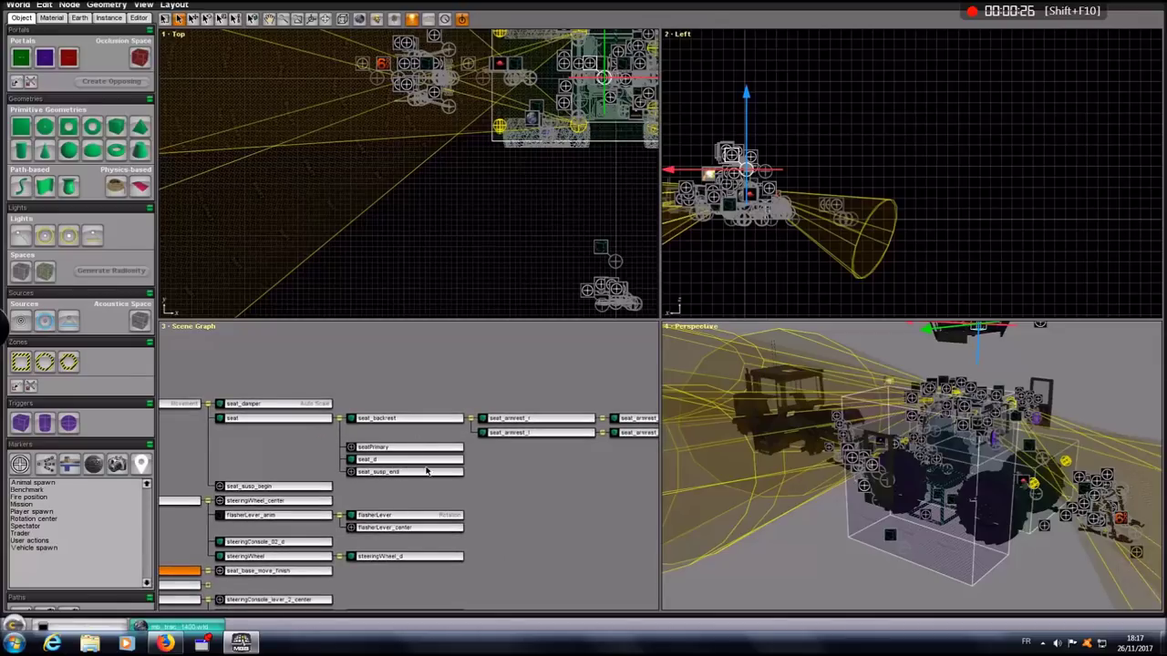
click(371, 447)
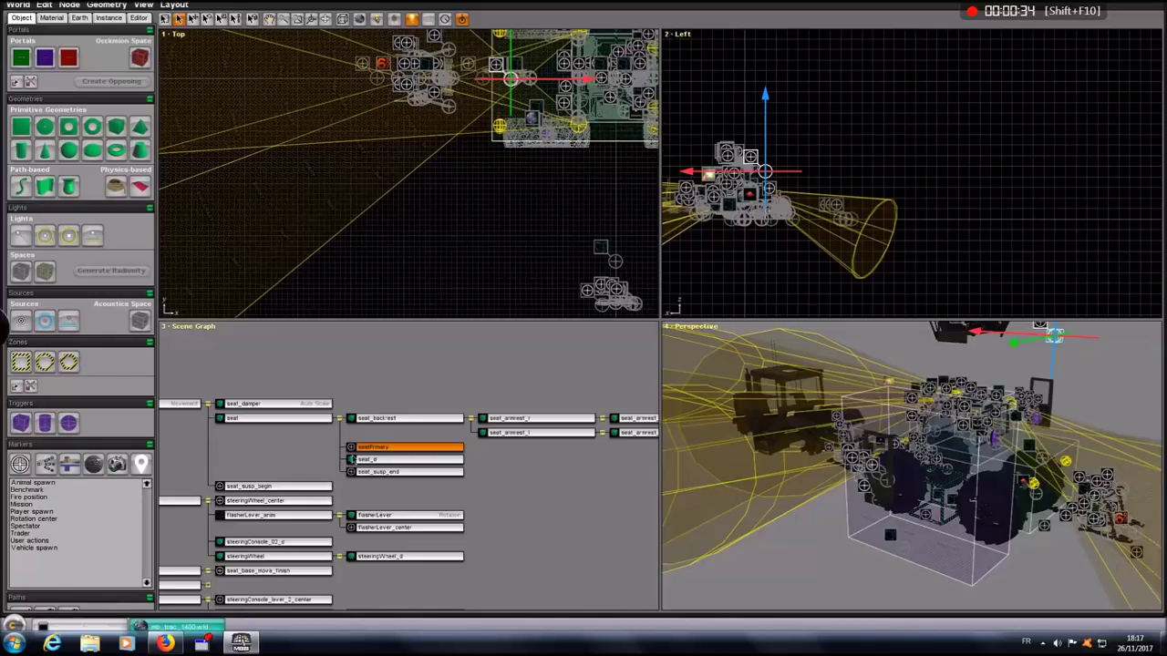
scroll(813, 432, down, 2)
middle_drag(882, 419, 973, 390)
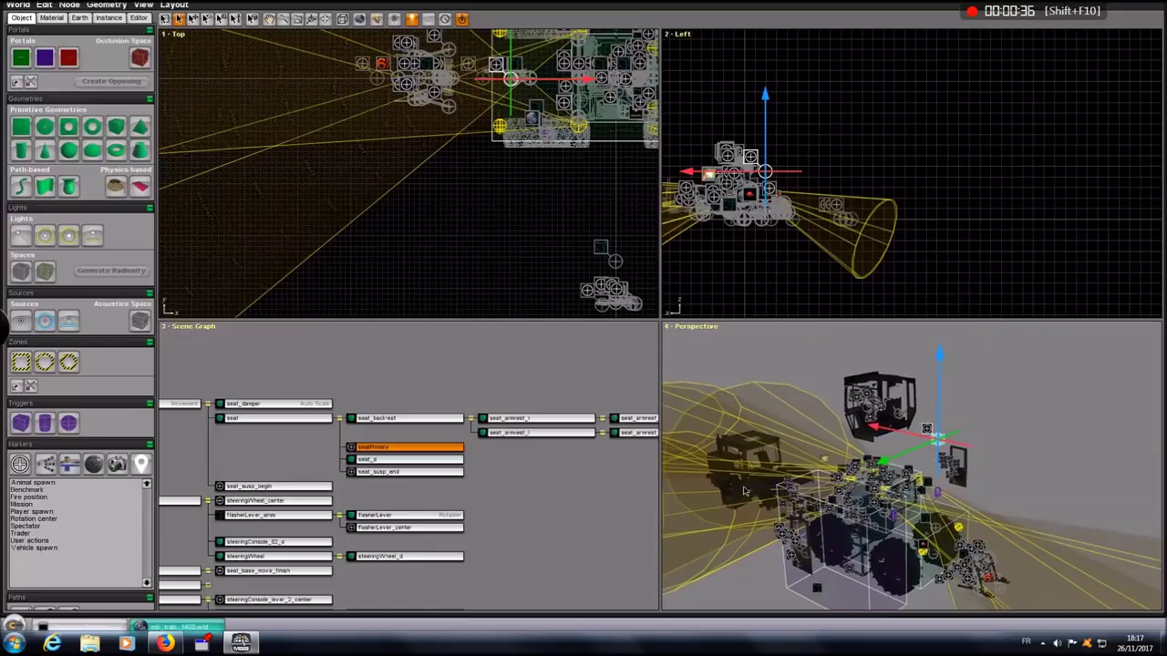
middle_drag(938, 469, 944, 440)
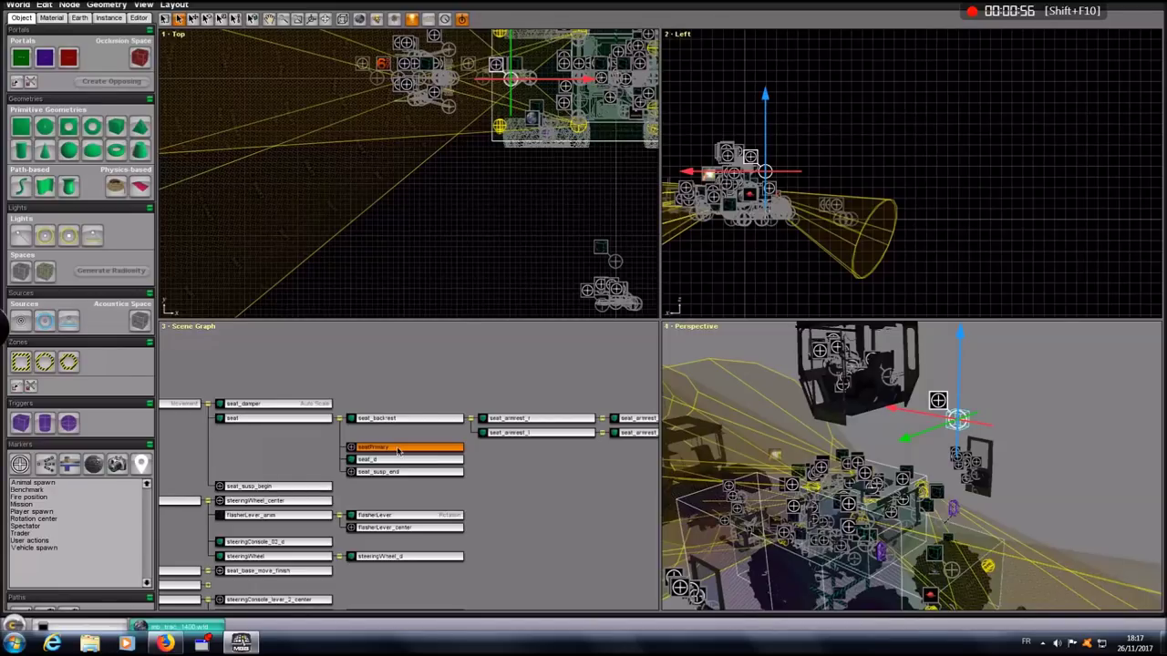
Review the reference tractor's seatPrimary node info, including its locator, properties, connectors and controller settings.
double_click(401, 448)
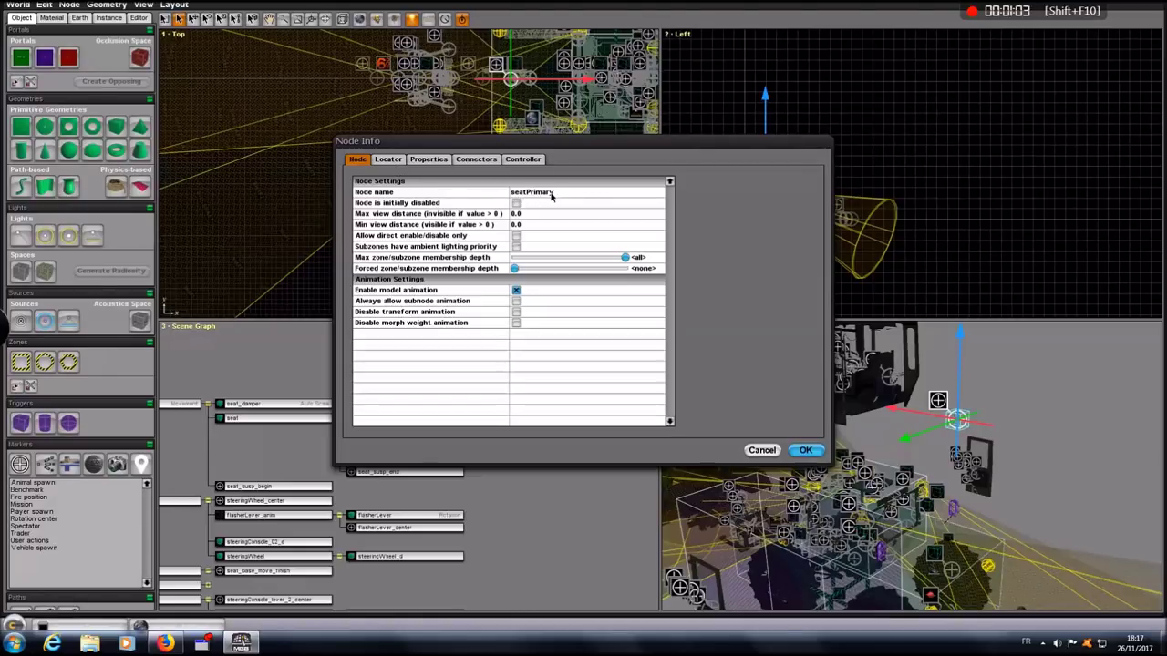
click(381, 161)
click(429, 163)
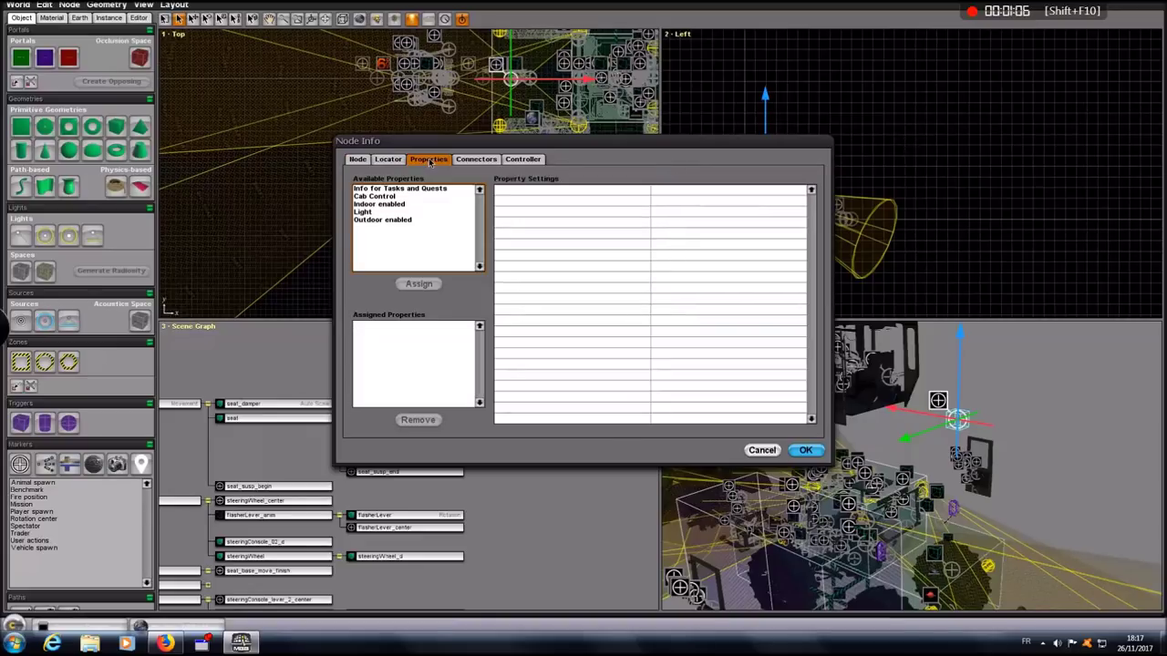
click(477, 161)
click(530, 161)
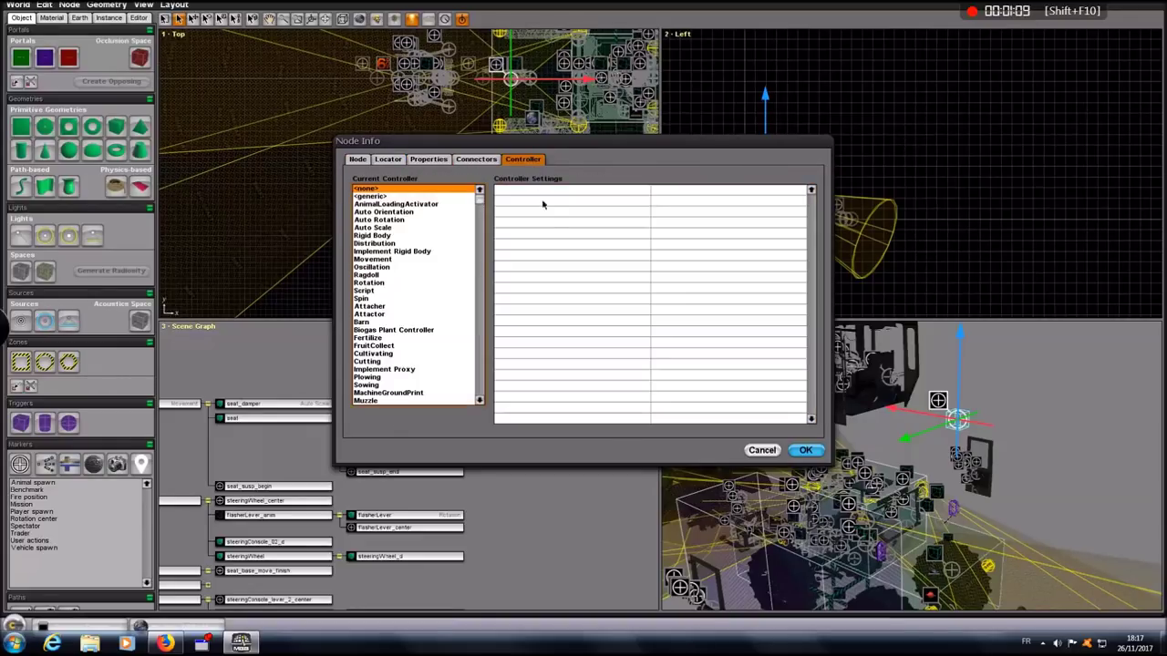
click(365, 161)
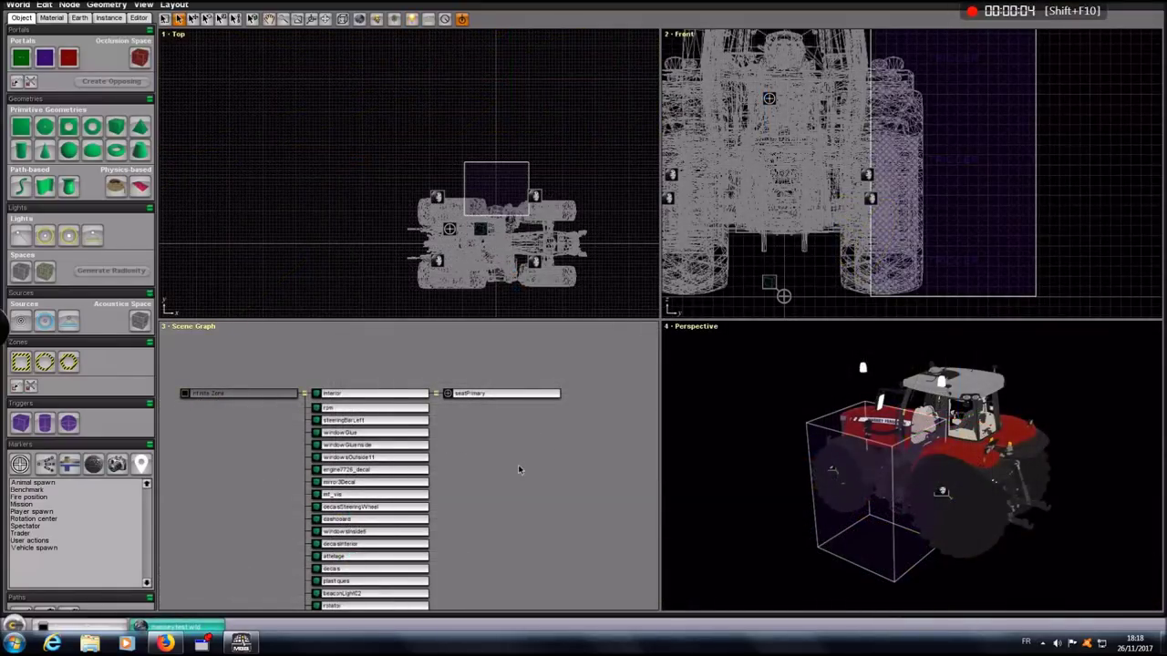
Select the seatPrimary locator under interior in the Massey Ferguson scene and check its node settings.
middle_drag(502, 456, 509, 475)
click(511, 415)
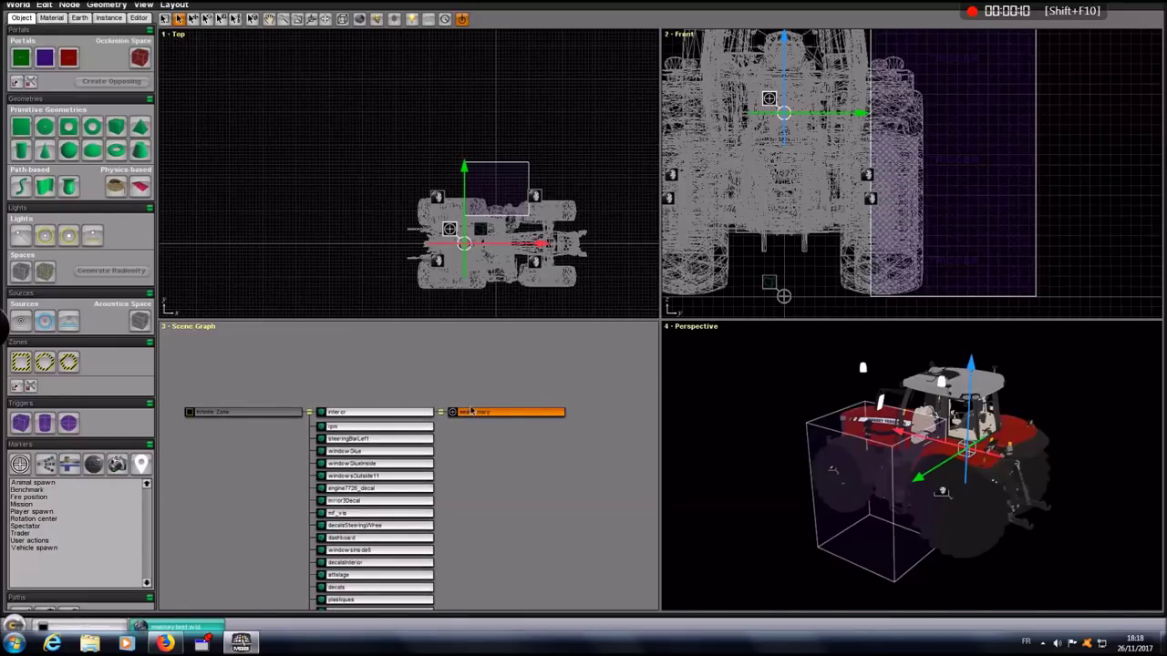
scroll(467, 416, up, 1)
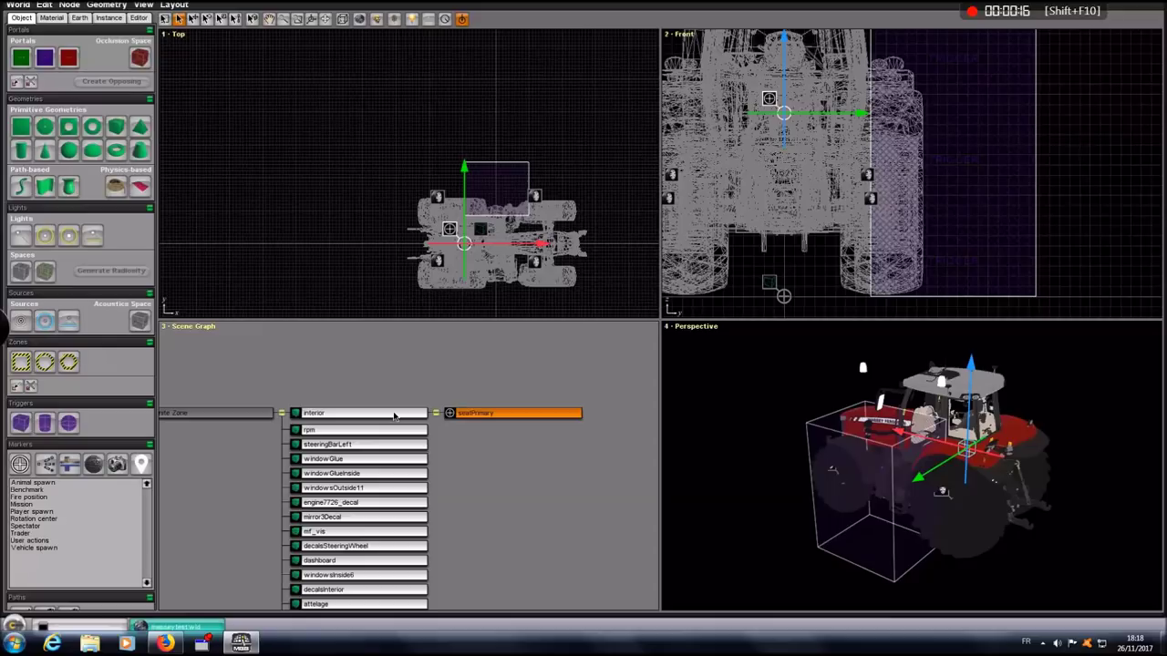
double_click(508, 413)
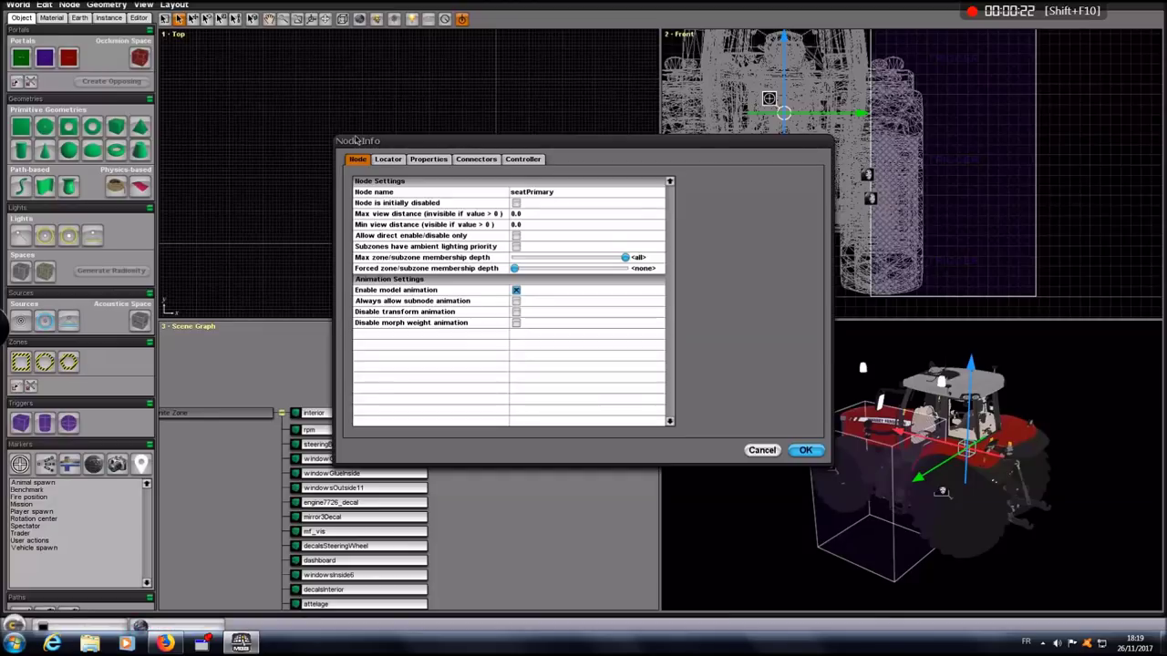
click(805, 450)
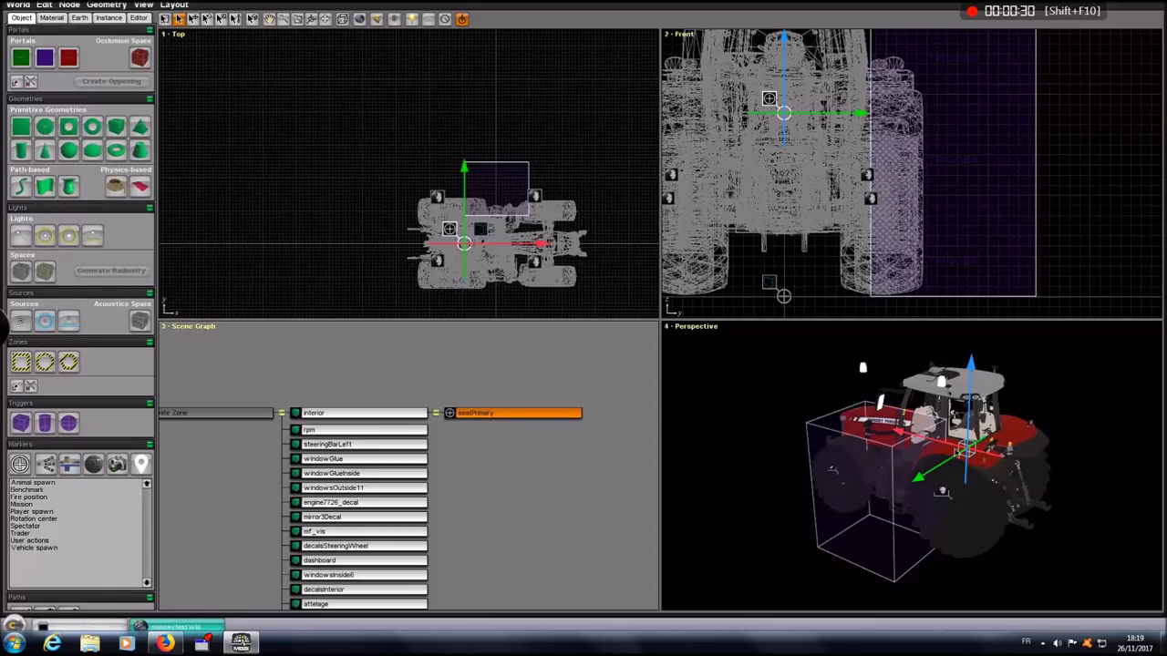
Examine the seatPrimary locator's placement inside the Massey Ferguson cab in close-up top, front and perspective views.
scroll(984, 428, up, 3)
scroll(736, 146, up, 5)
scroll(735, 146, down, 2)
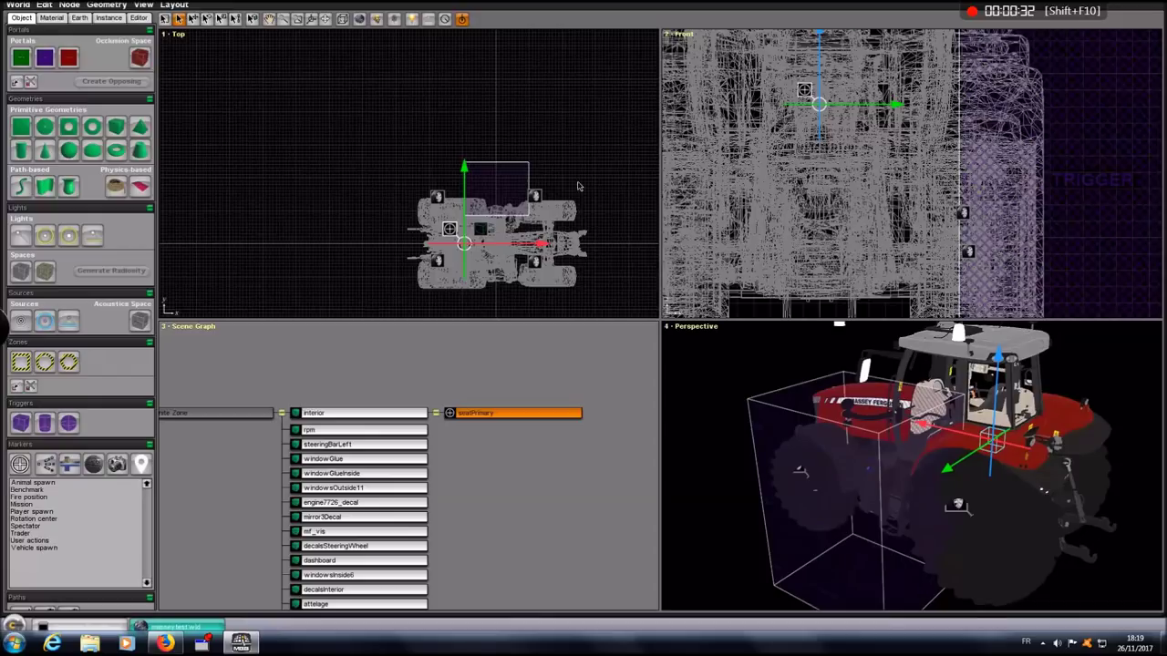
scroll(479, 251, up, 6)
scroll(723, 173, down, 3)
scroll(774, 181, up, 5)
scroll(784, 183, up, 3)
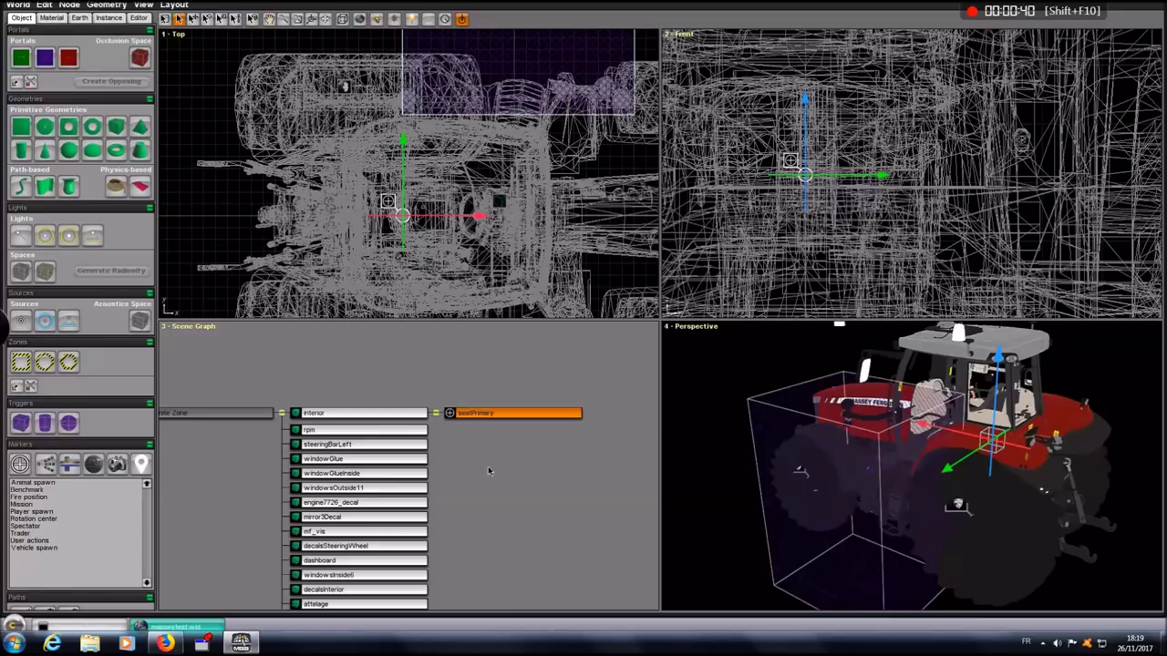
Locate the Box Shape node in the scene graph and select it to inspect its extent around the tractor.
scroll(489, 462, down, 2)
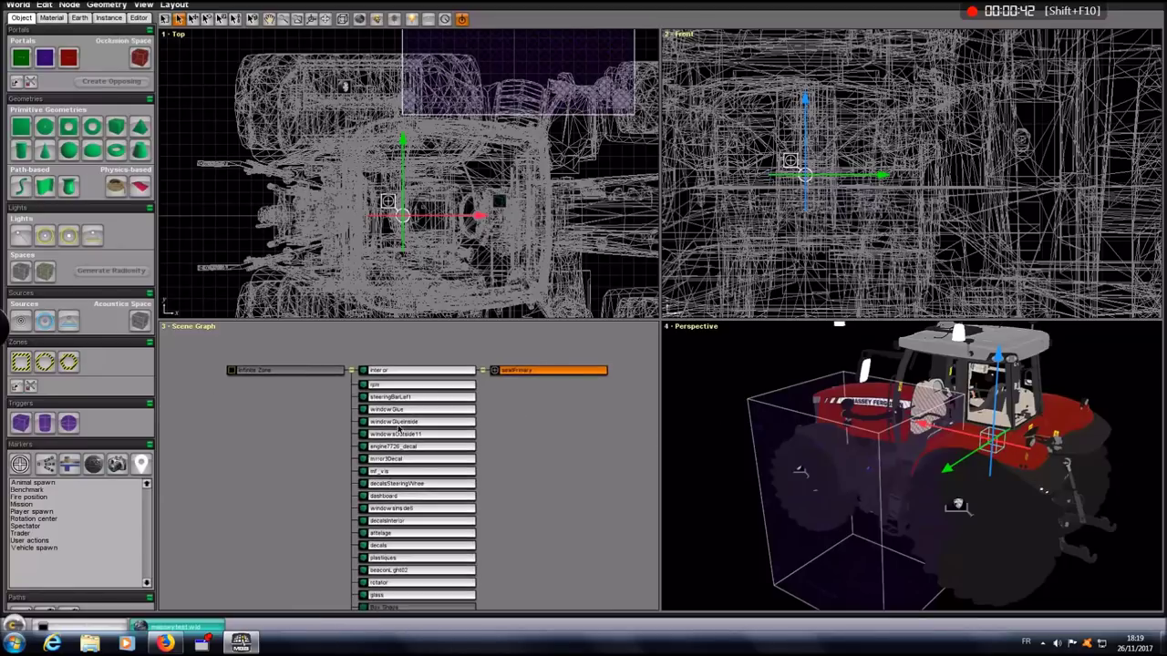
drag(474, 558, 447, 415)
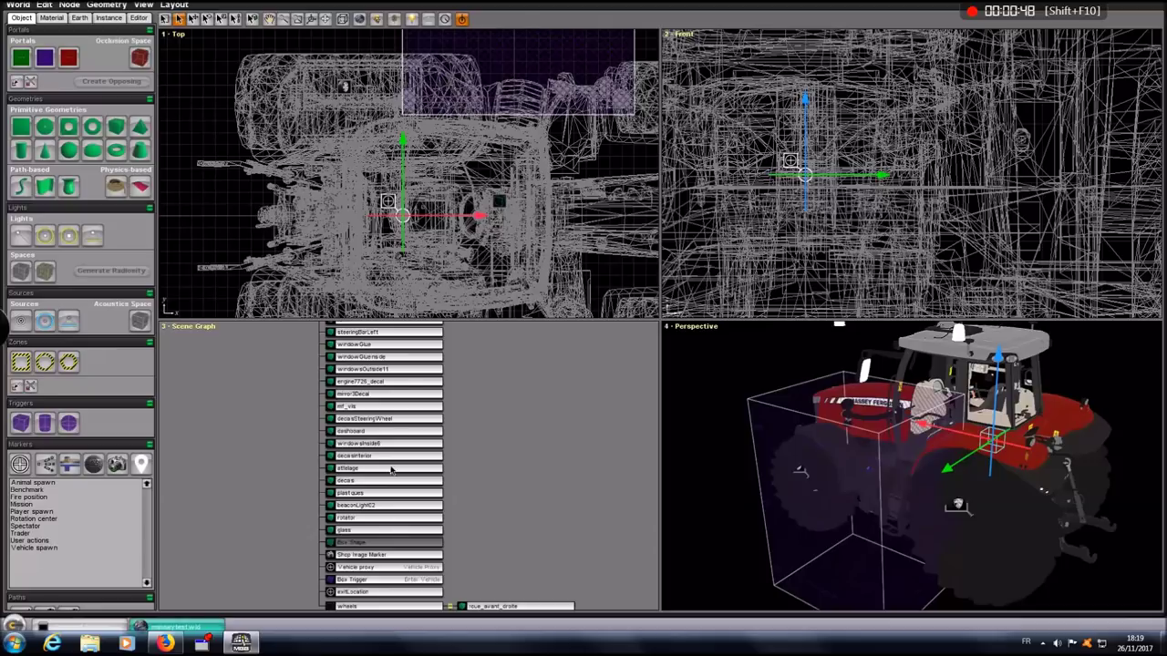
drag(451, 505, 447, 428)
click(363, 431)
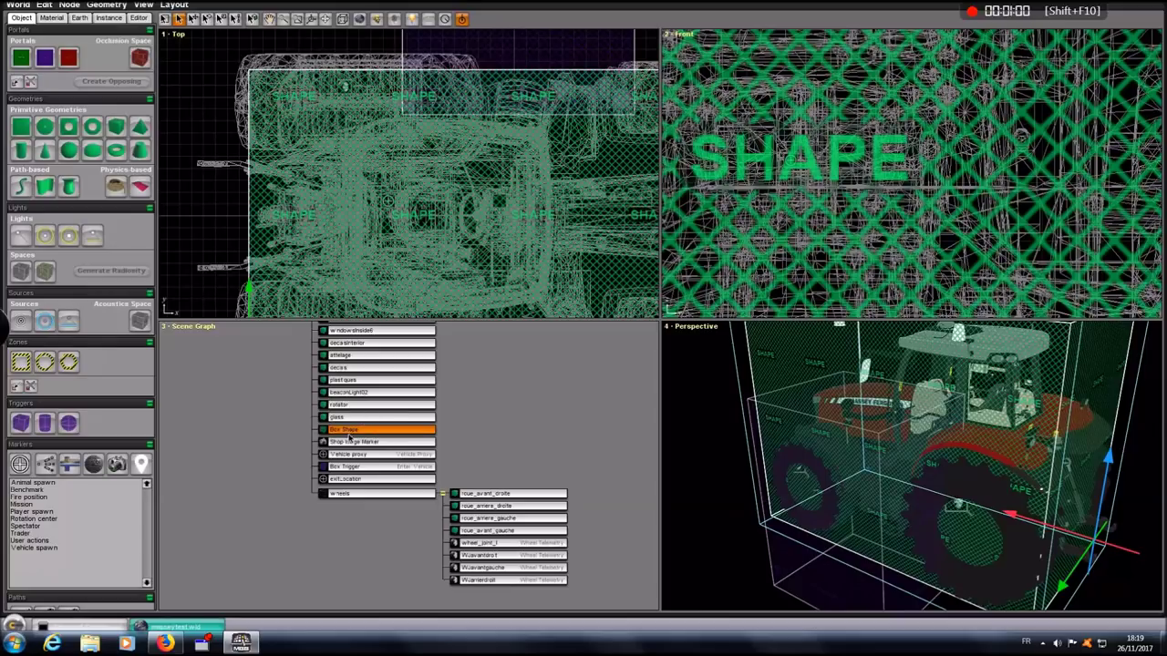
Check the texture map assigned in the Shop Image Marker's ShopImage settings.
click(342, 443)
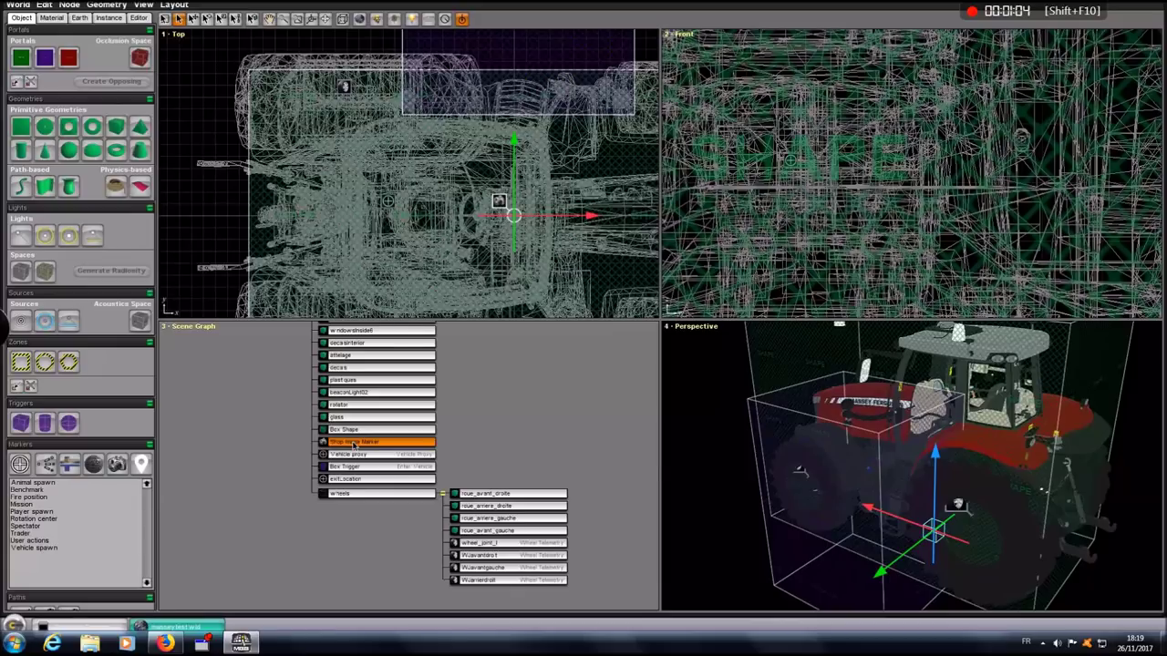
double_click(353, 443)
click(393, 160)
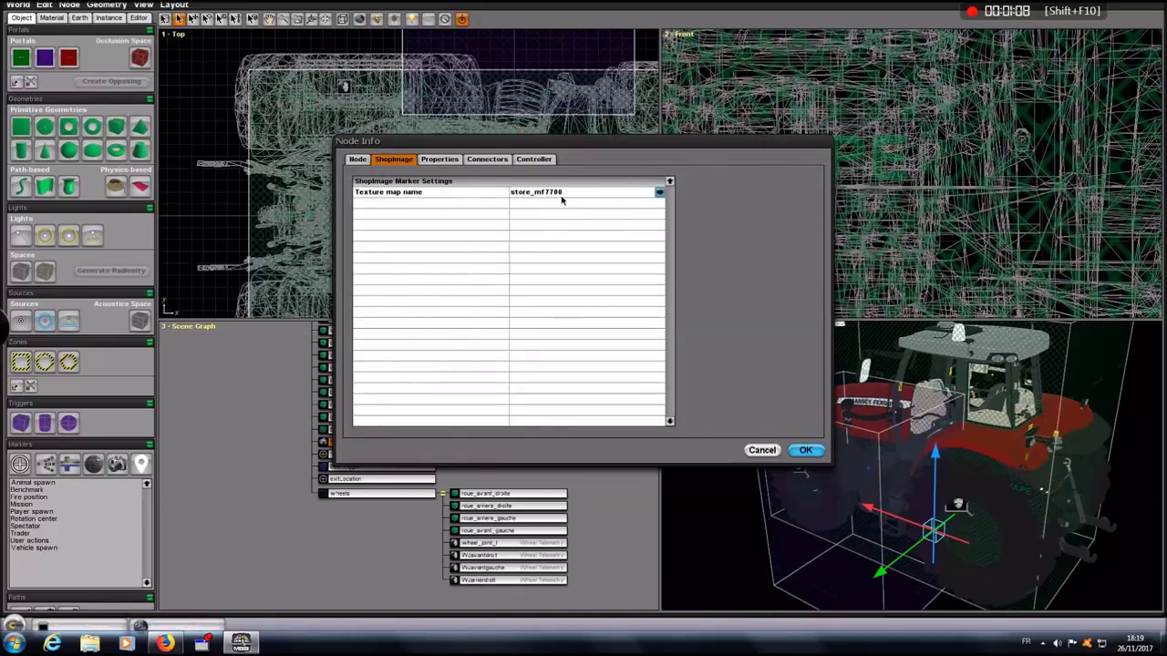
click(804, 450)
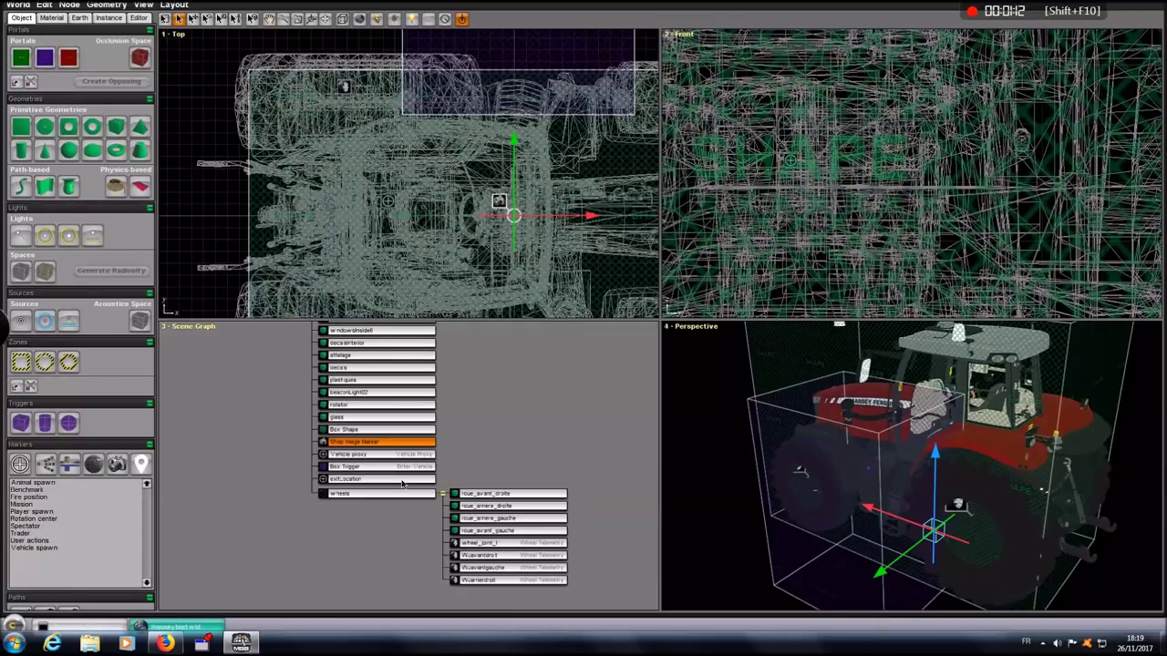
Review the Vehicle proxy node's controller, connectors and properties.
double_click(362, 455)
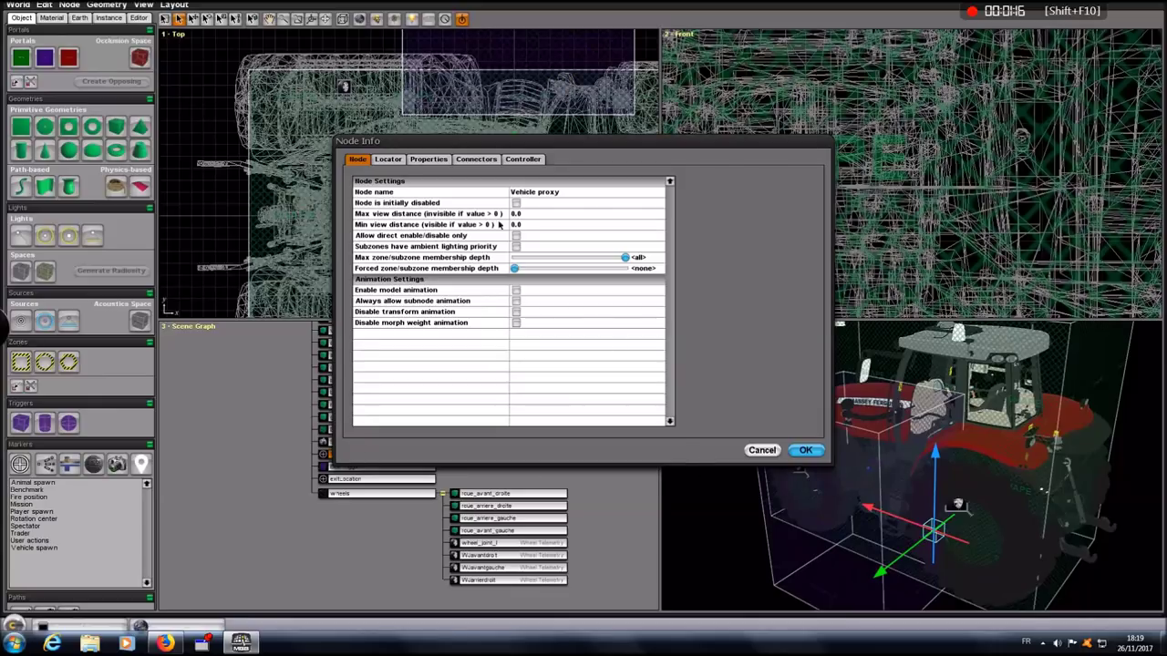
click(521, 160)
scroll(460, 324, down, 3)
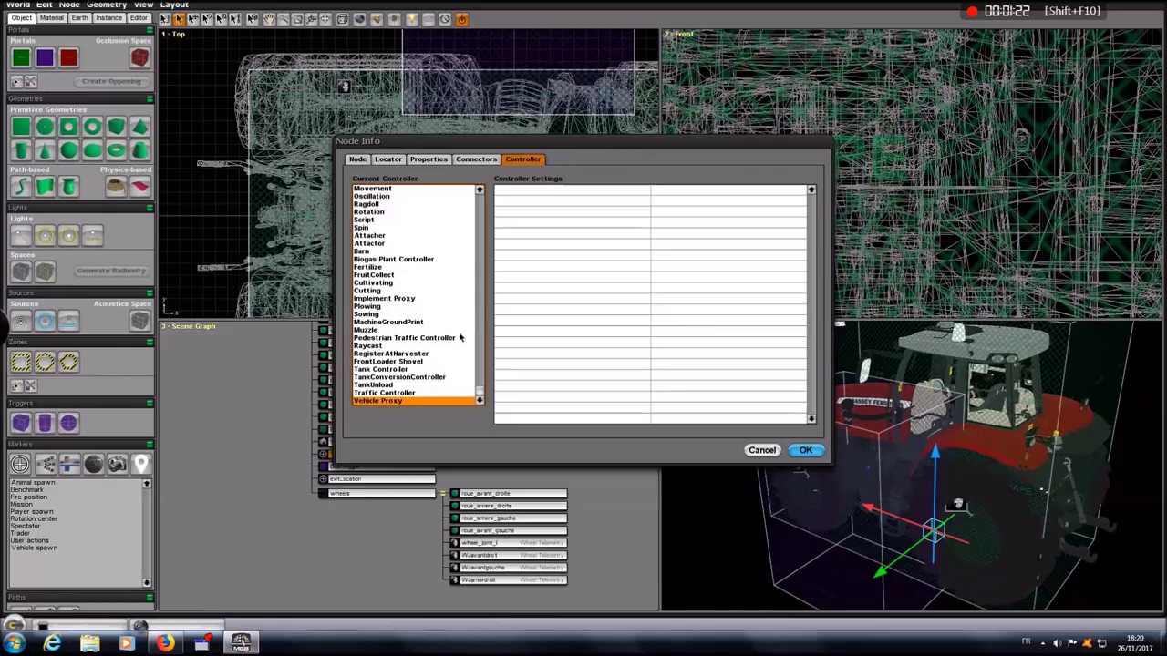
click(484, 160)
click(428, 159)
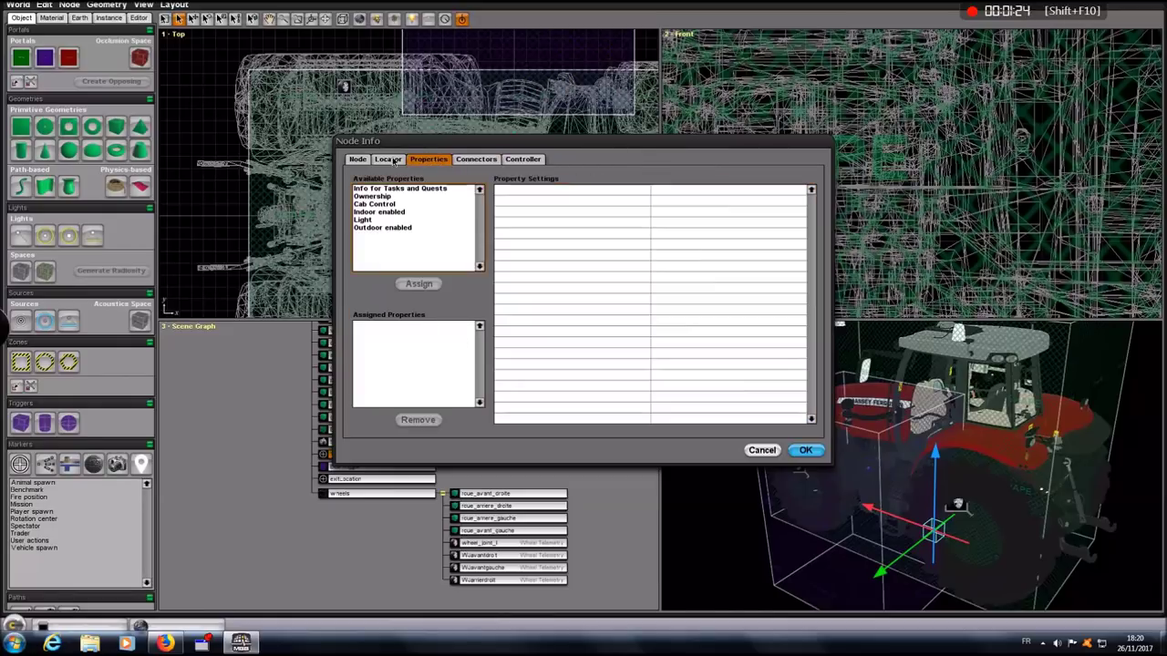
click(805, 450)
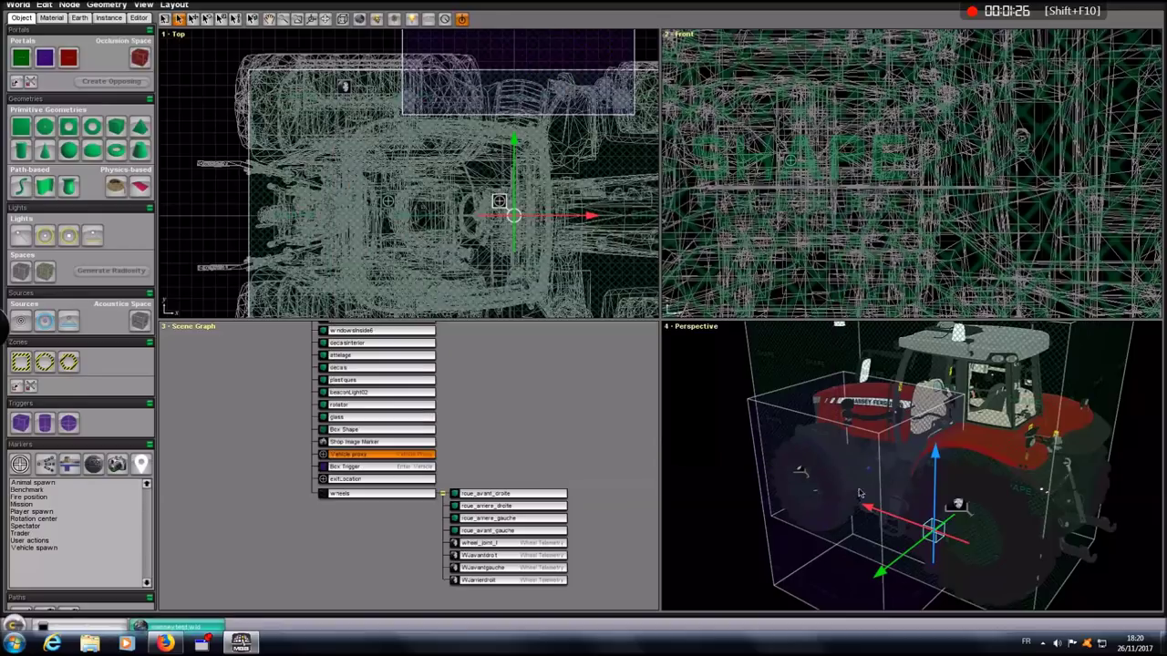
Review the Box Trigger node's controller, connectors, properties, node and trigger settings.
click(407, 466)
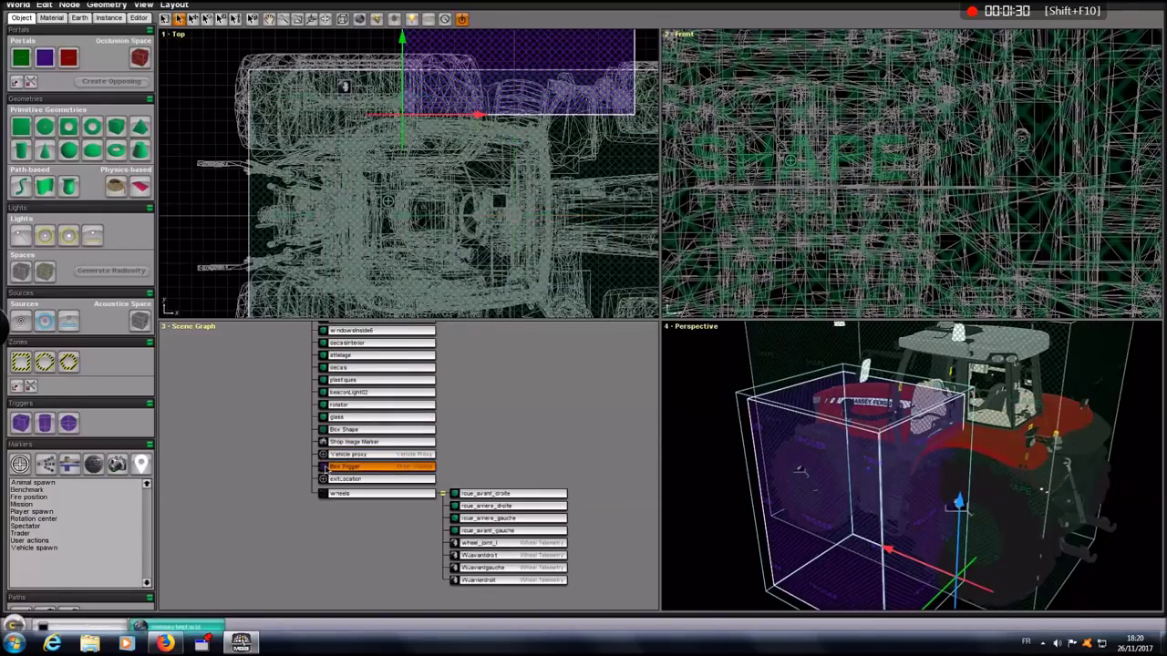
double_click(377, 471)
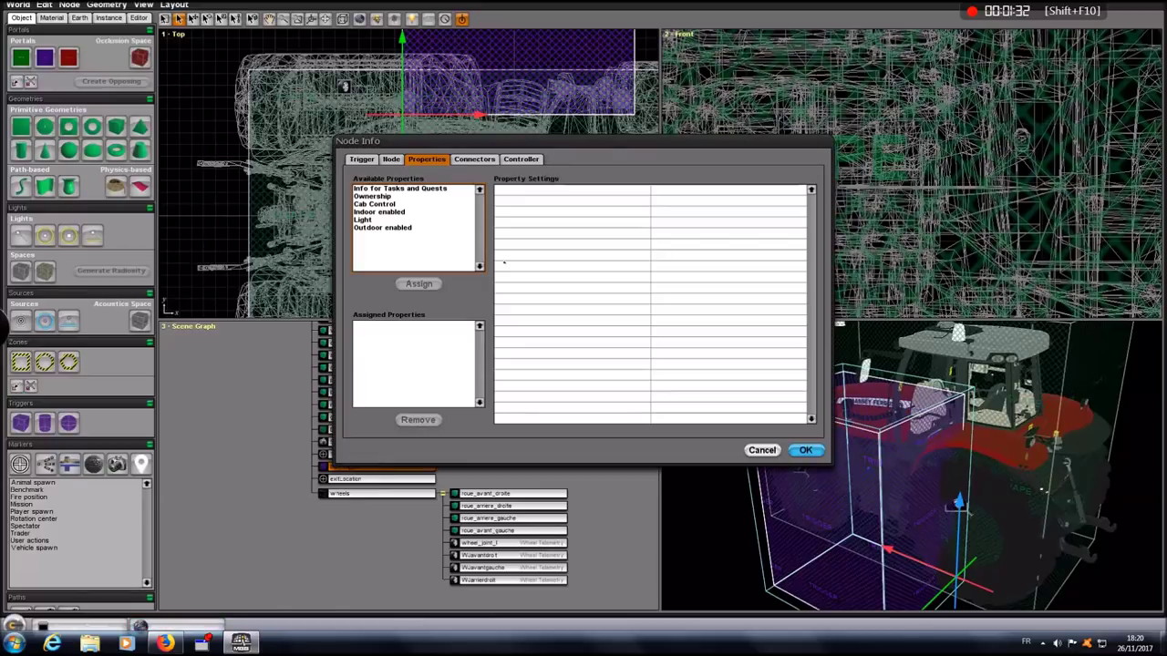
click(521, 160)
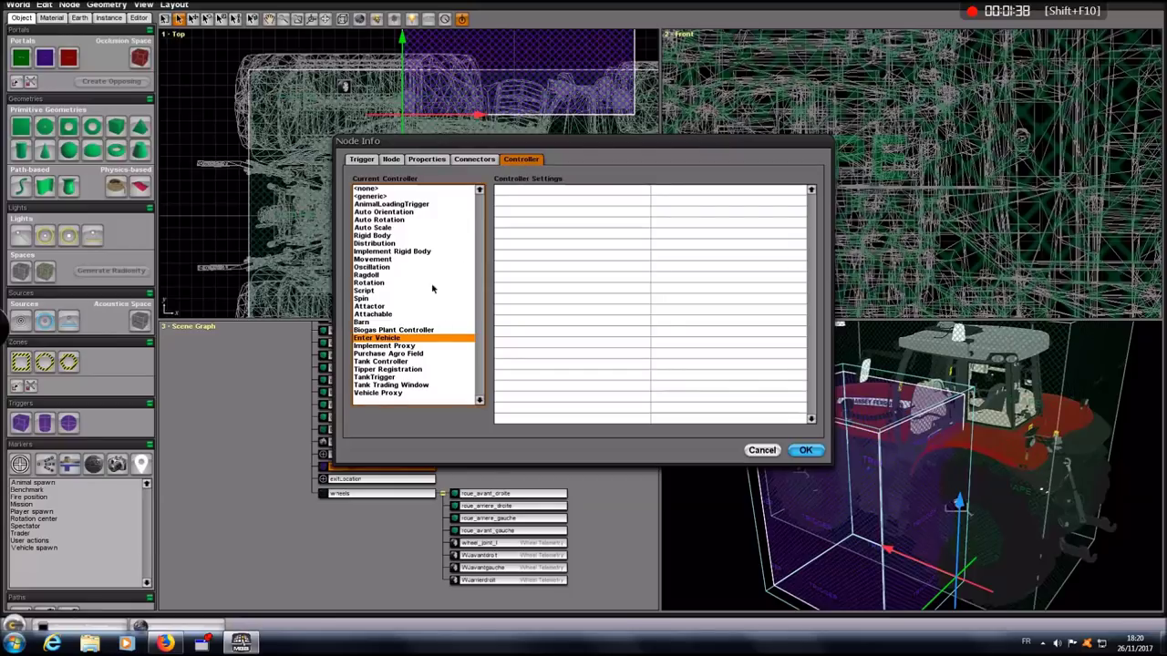
click(477, 160)
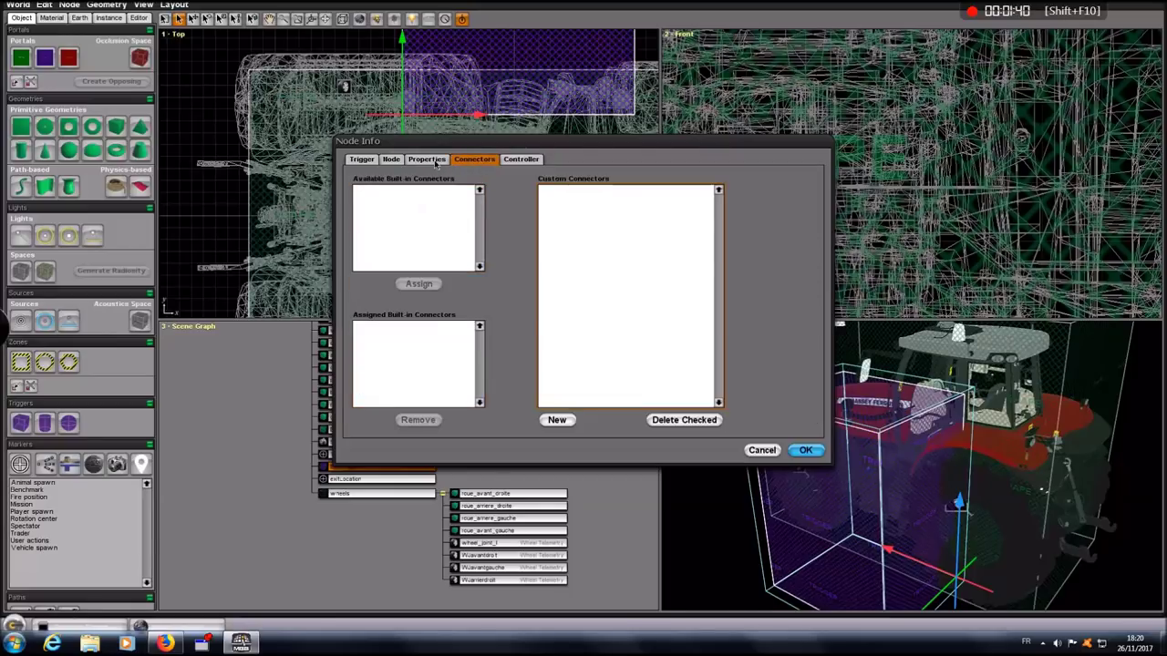
click(425, 160)
click(391, 160)
click(361, 160)
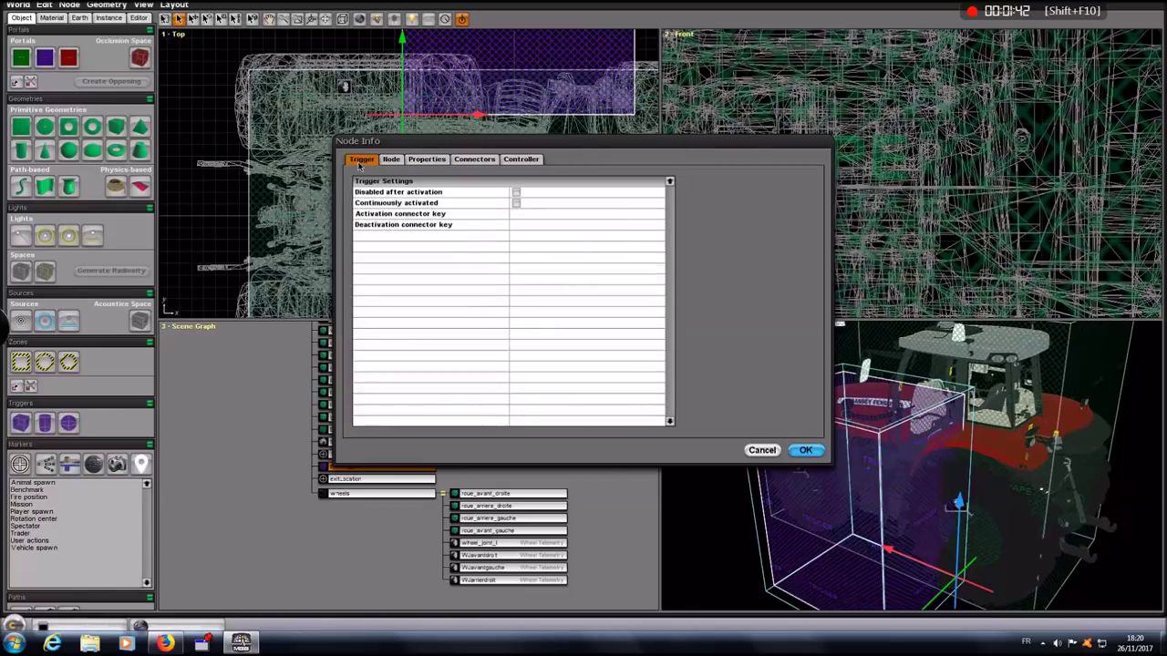
click(806, 451)
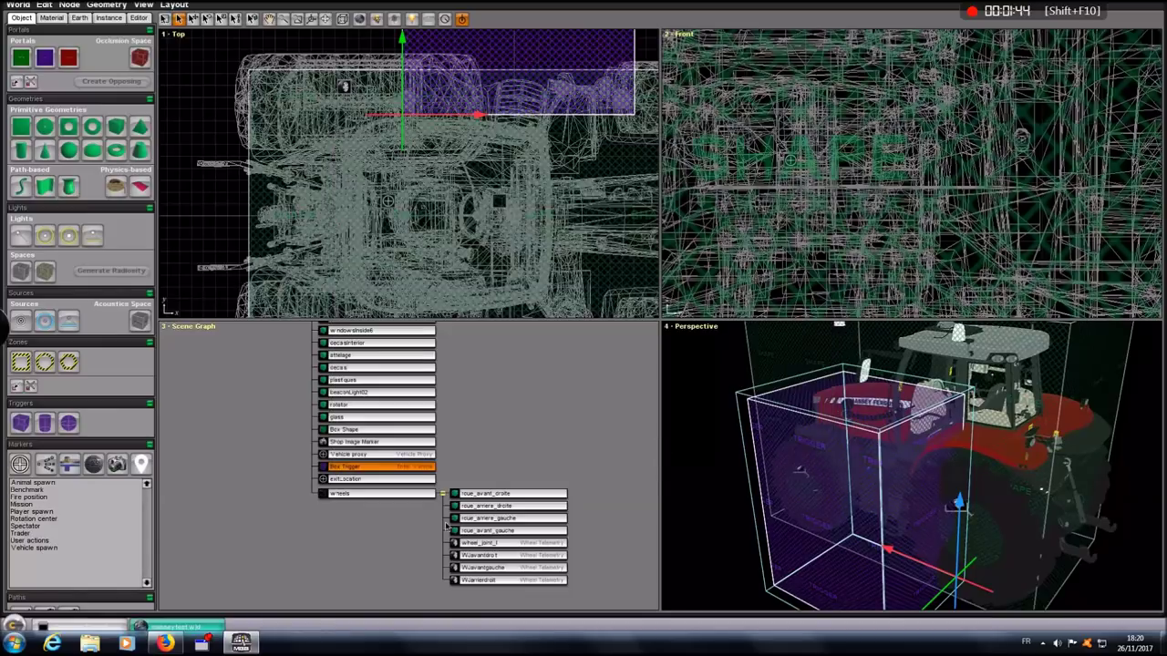
Check the exitLocation node's name, locator type and properties.
double_click(349, 472)
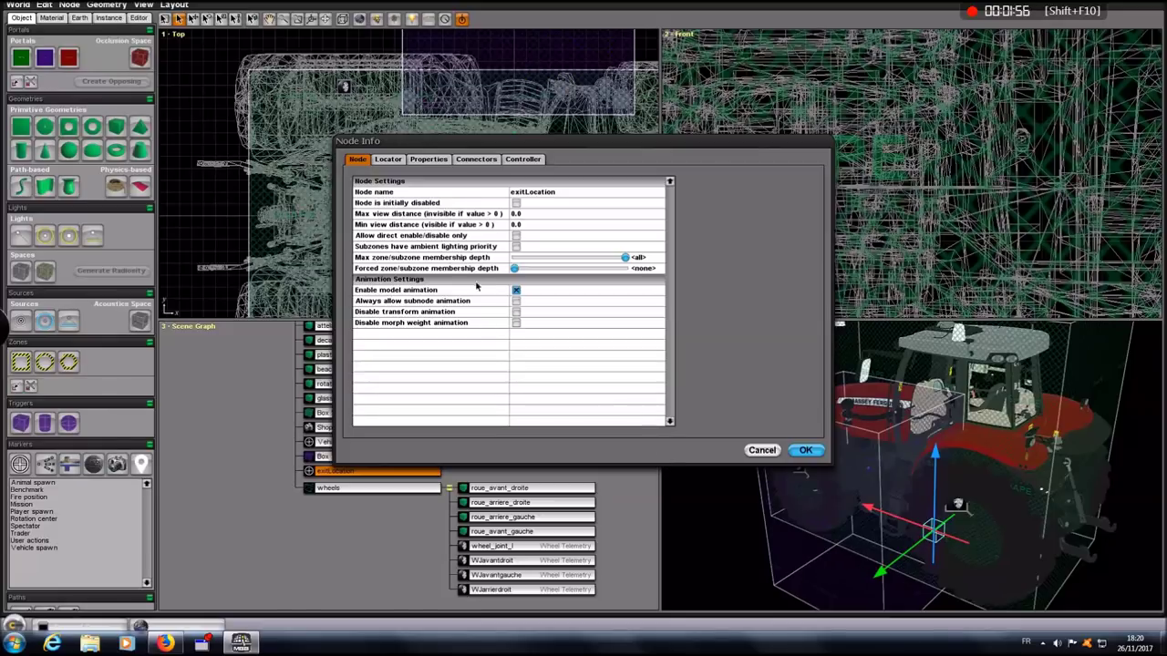
click(384, 160)
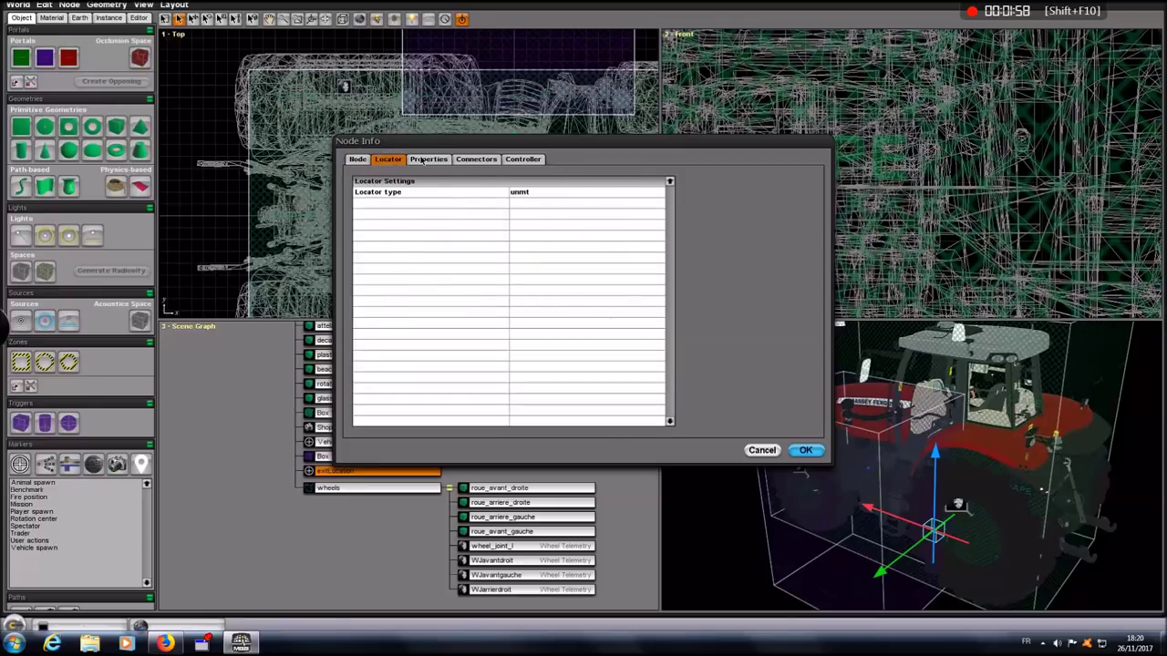
click(424, 160)
click(390, 162)
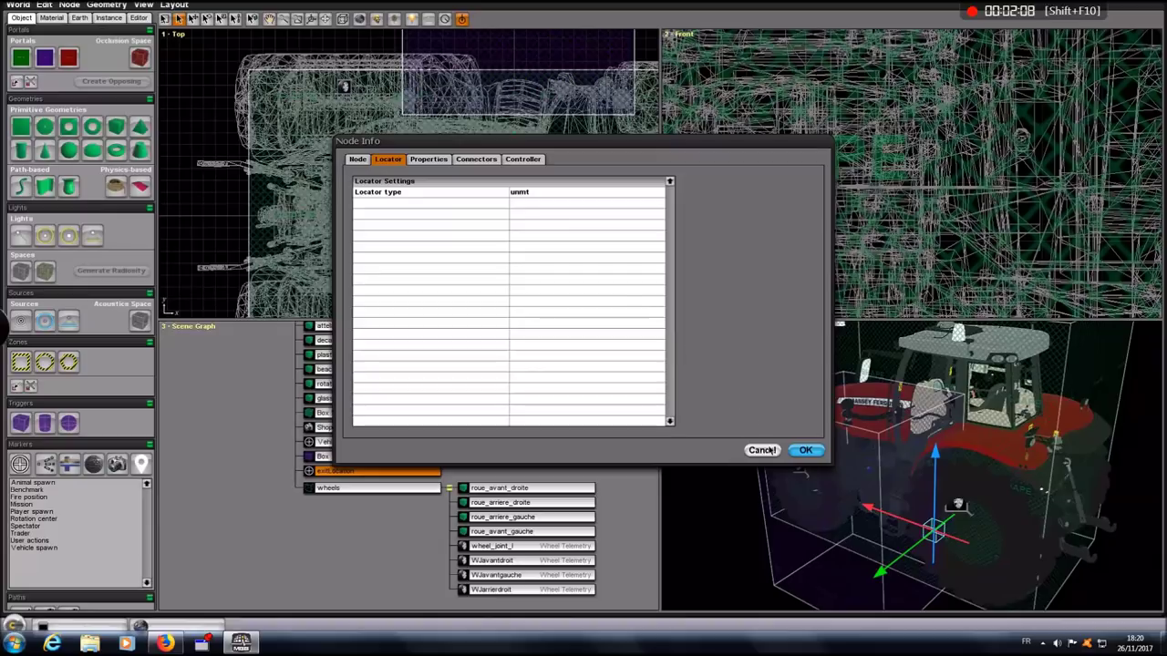
click(806, 450)
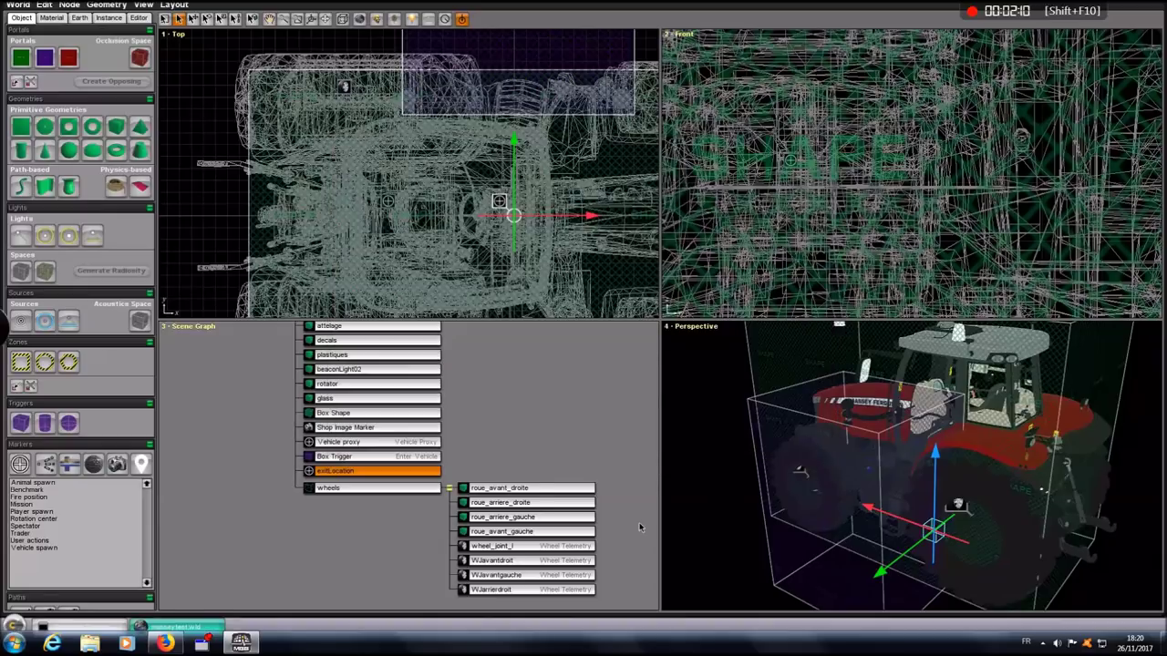
Select the wheels group in the scene graph together with its wheel meshes and wheel joints to inspect them.
scroll(475, 465, down, 3)
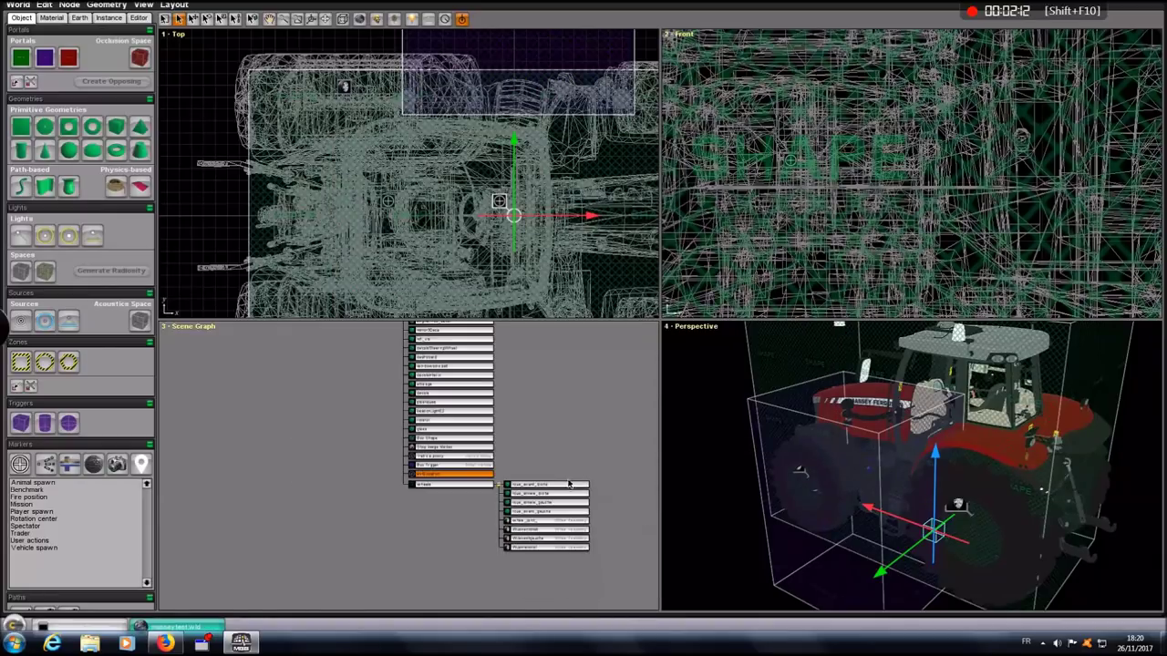
drag(495, 537, 507, 457)
click(429, 435)
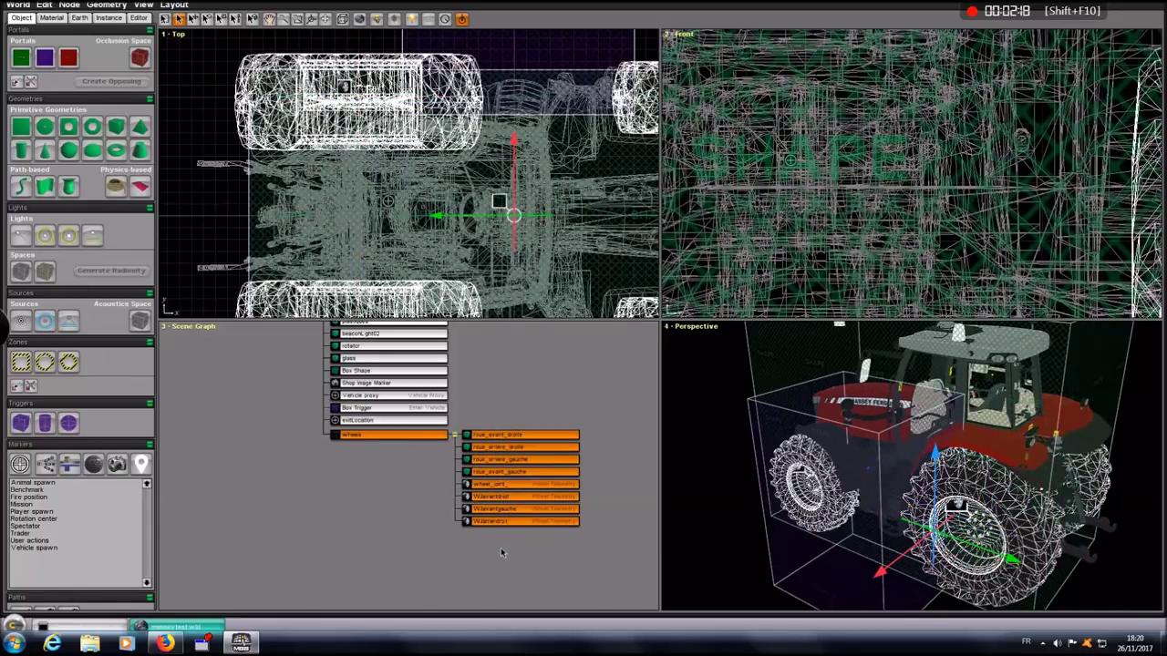
middle_drag(504, 552, 409, 525)
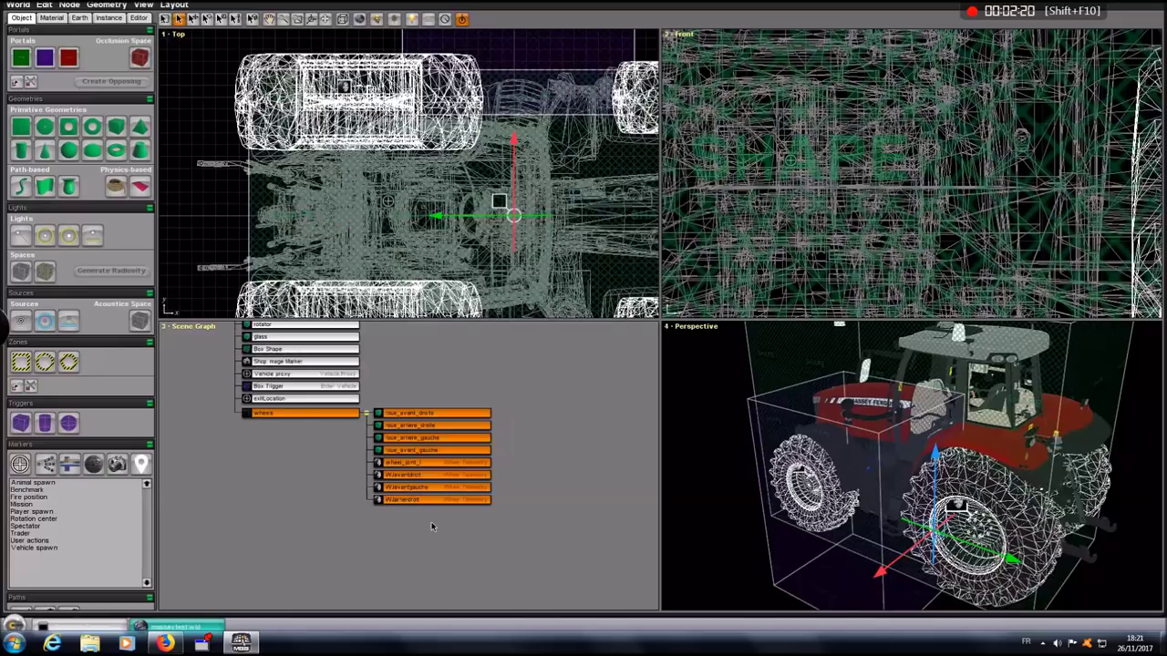